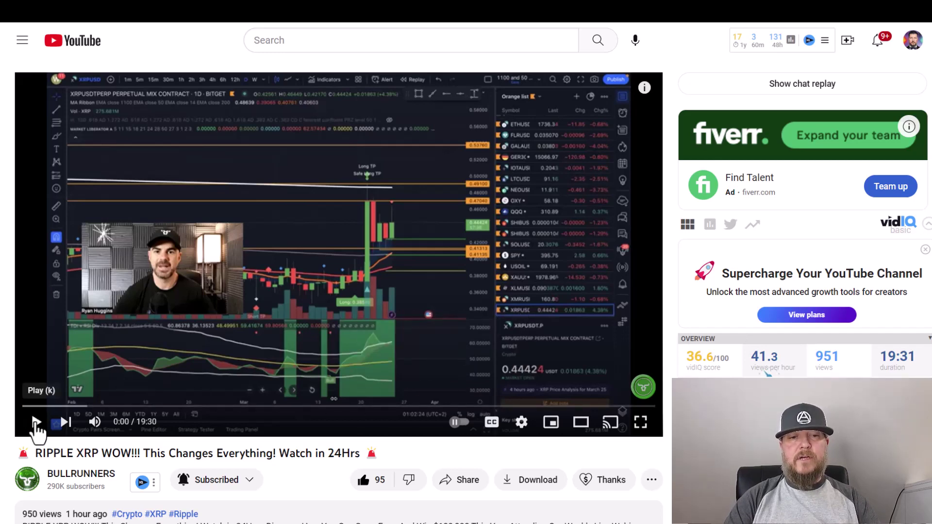
Step: Play the opening of the Ripple XRP YouTube video and pause it
click(36, 427)
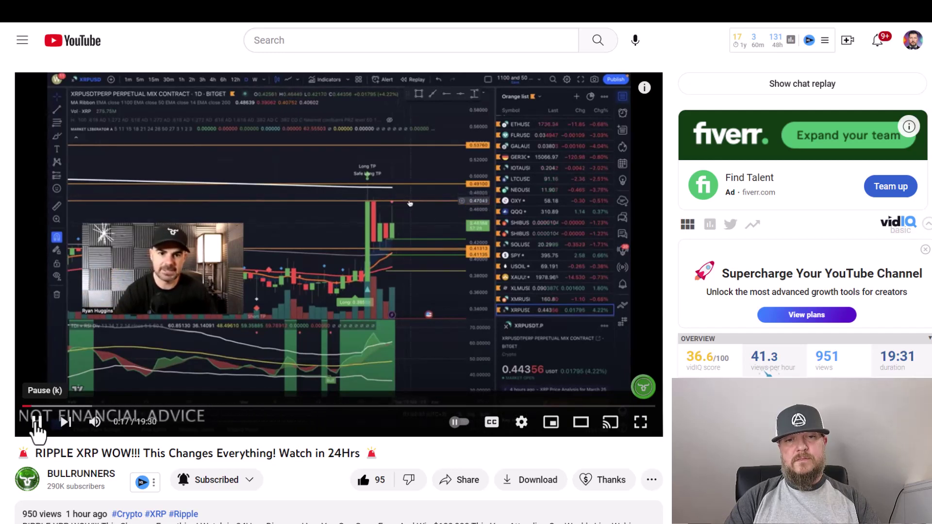
click(36, 422)
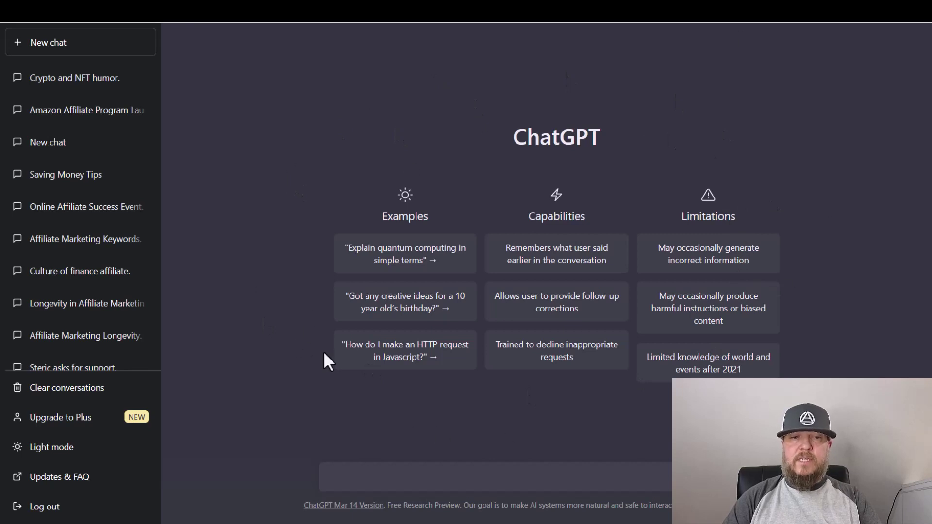
Step: Switch to ChatGPT and give the AIPRM for ChatGPT extension access to the site
click(355, 474)
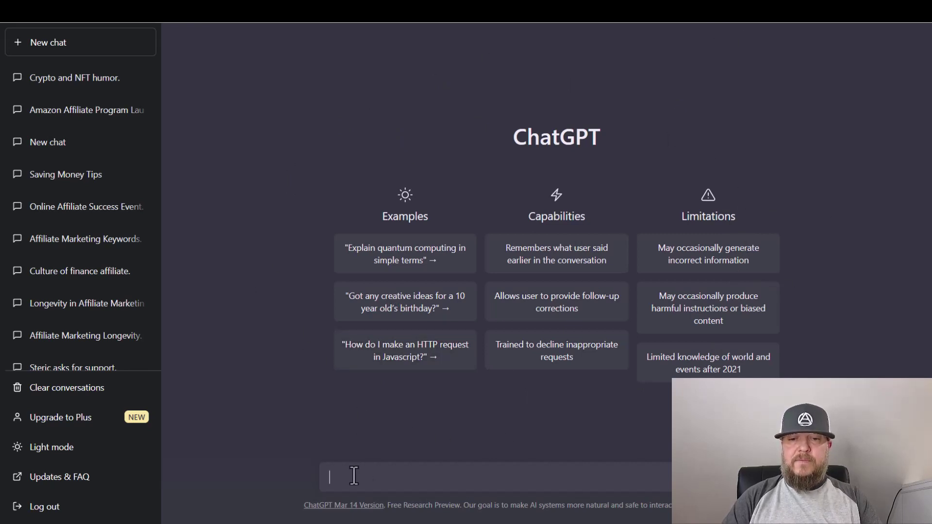
click(565, 483)
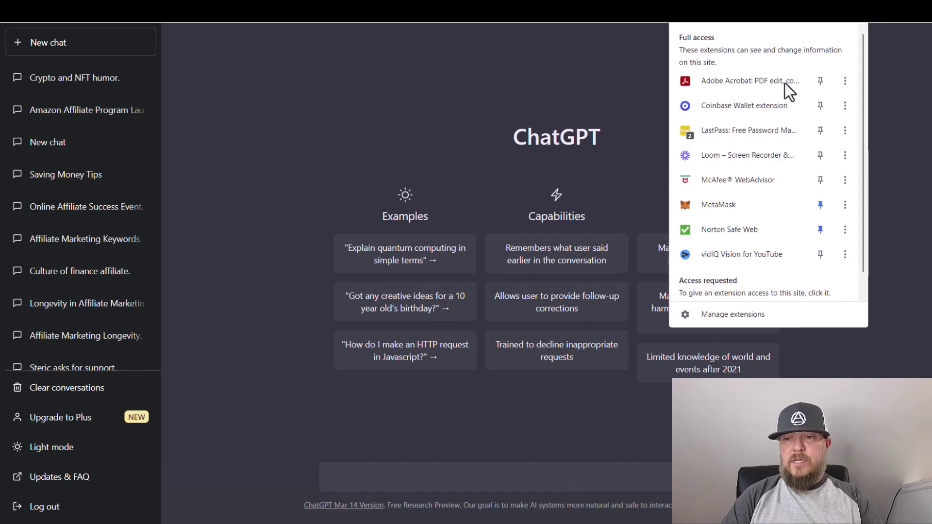
scroll(742, 296, down, 1)
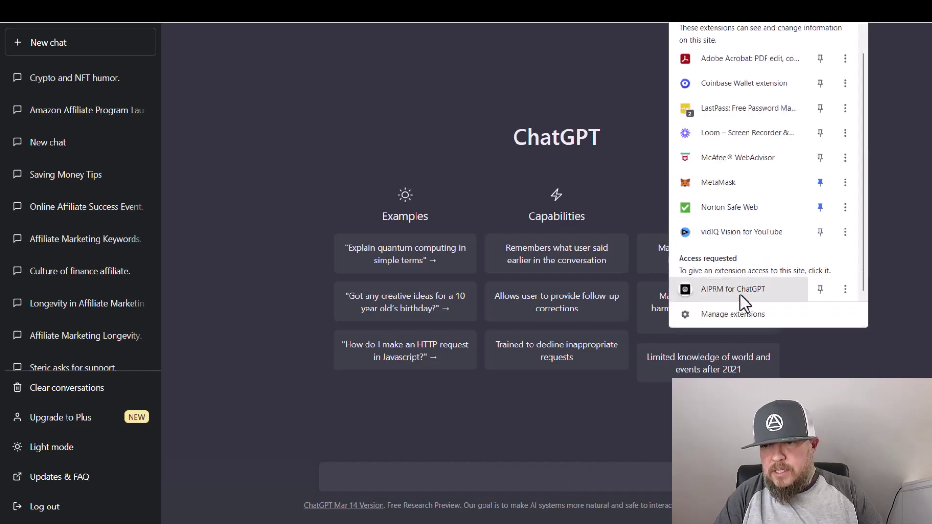
click(742, 288)
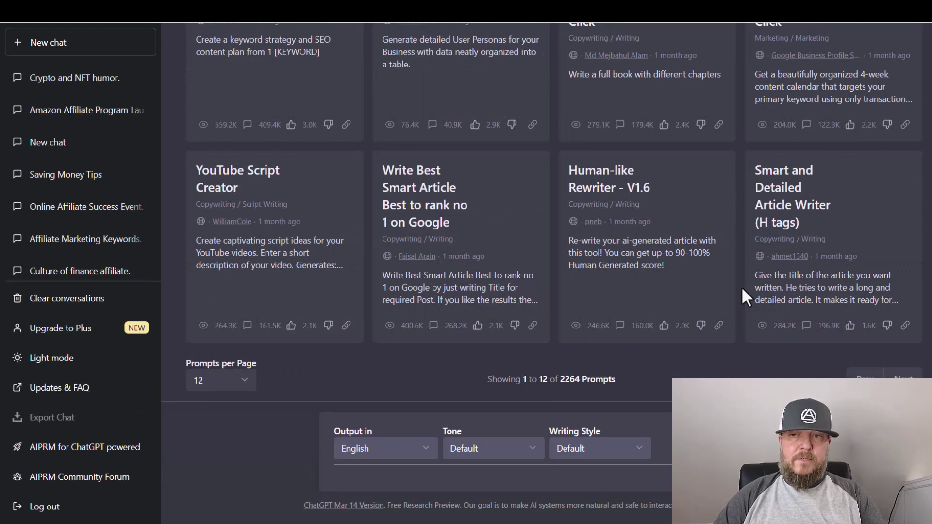
mouse_move(811, 316)
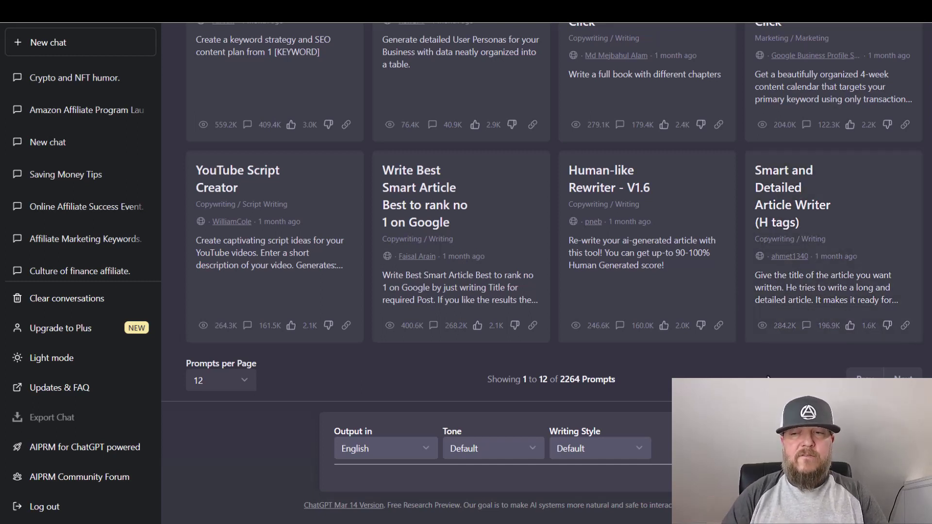
scroll(558, 219, up, 8)
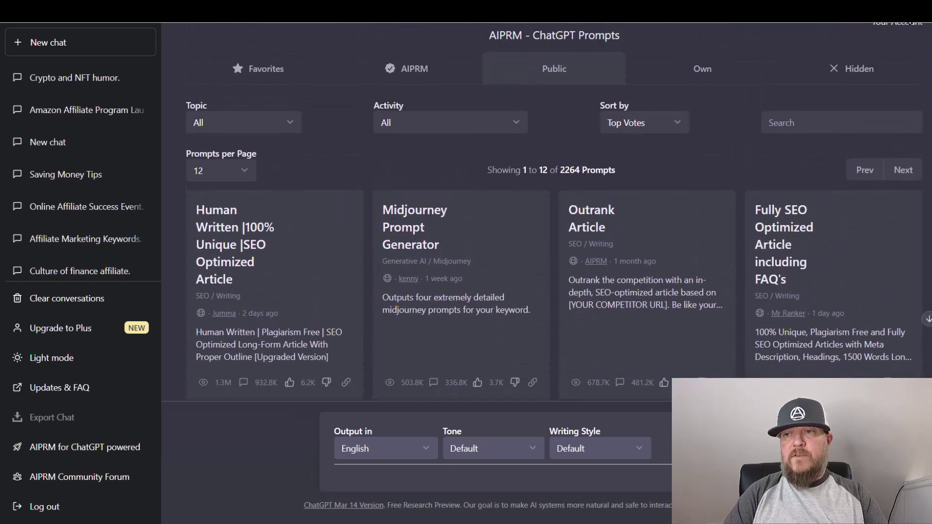
click(857, 10)
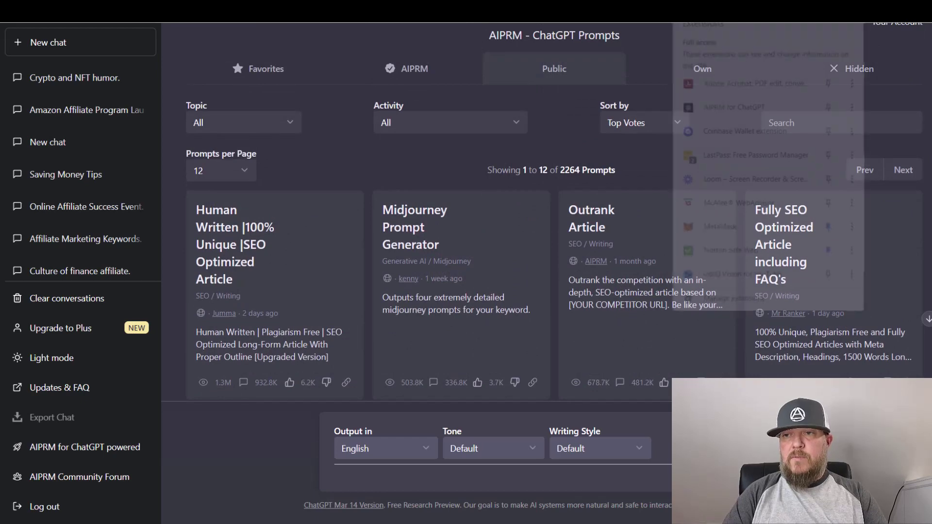
click(589, 293)
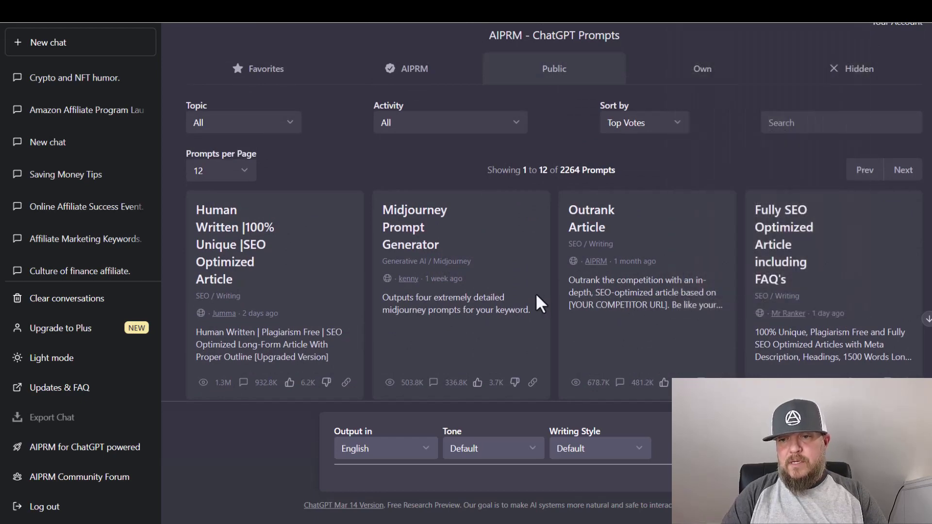
click(856, 10)
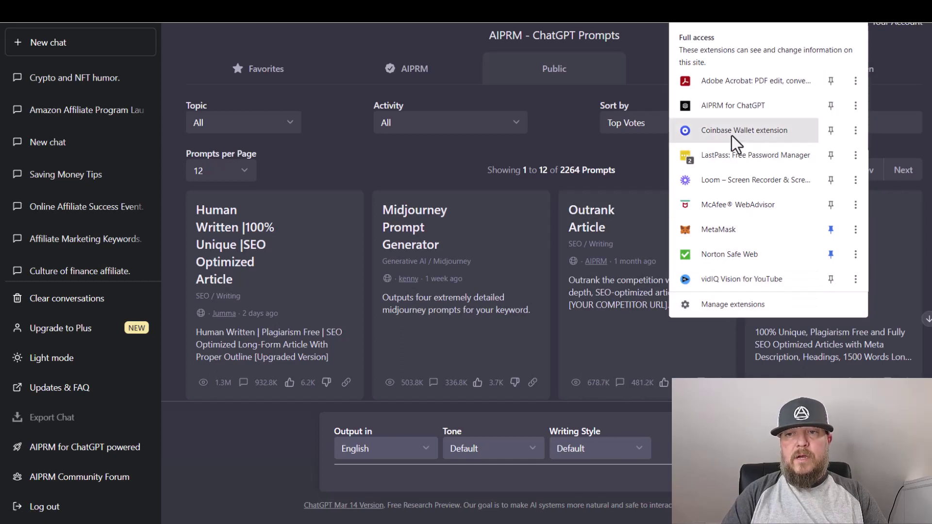
click(723, 105)
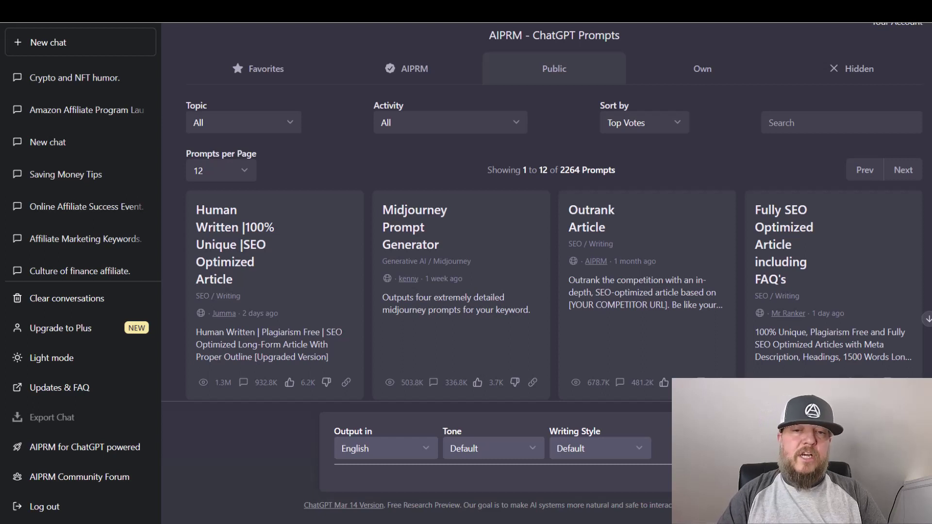
Step: Search the public AIPRM prompts for "Twitter" and select the "Twitter Thread with 1 Click" prompt
click(791, 124)
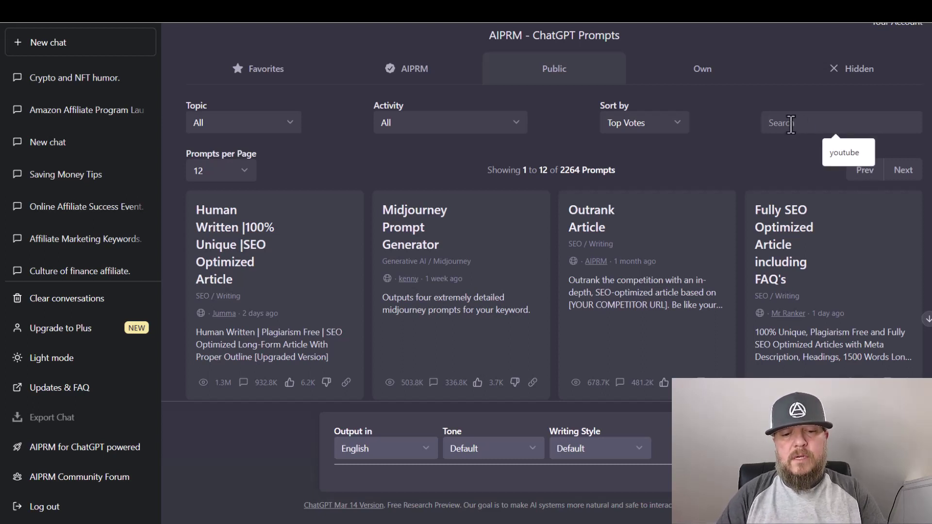
text(Twitter)
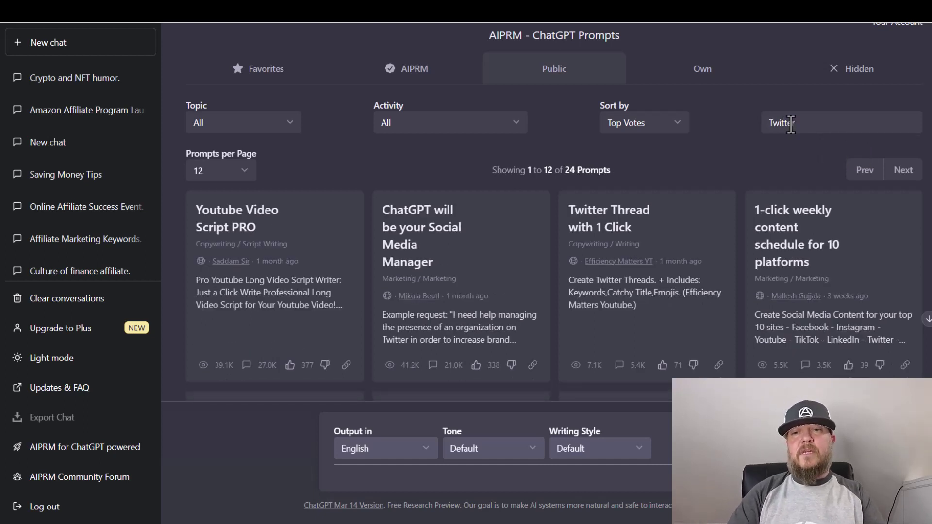
click(632, 236)
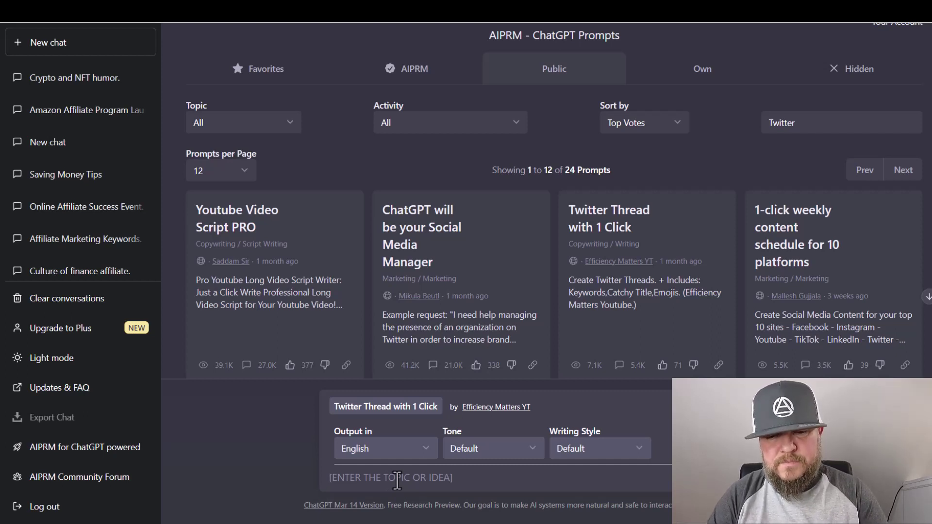
Step: Generate a Twitter thread on the topic "Benefits of Website Design" and read through the response
text(Benif)
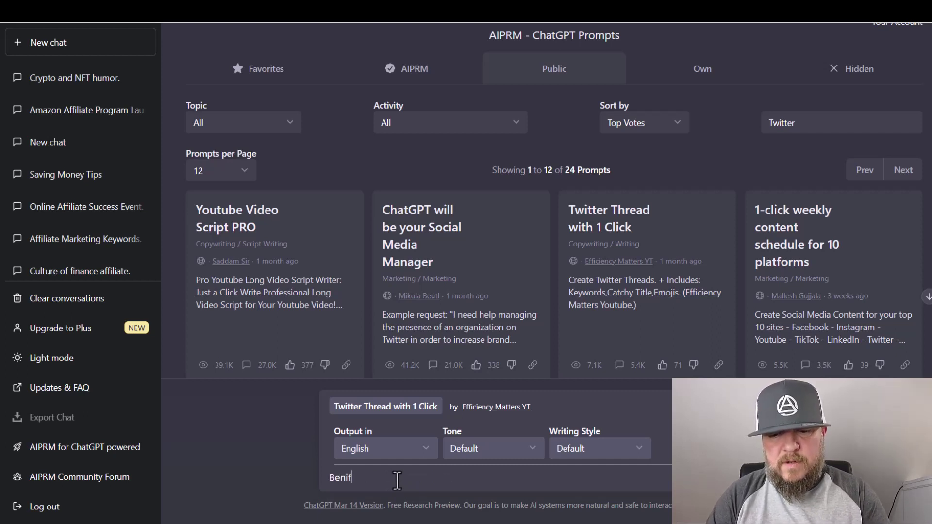
text(its of )
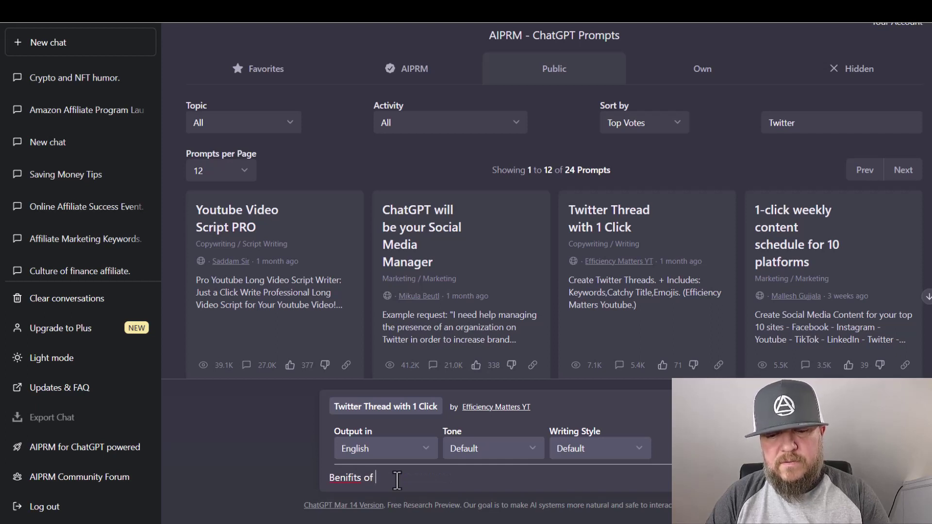
text(Website Design)
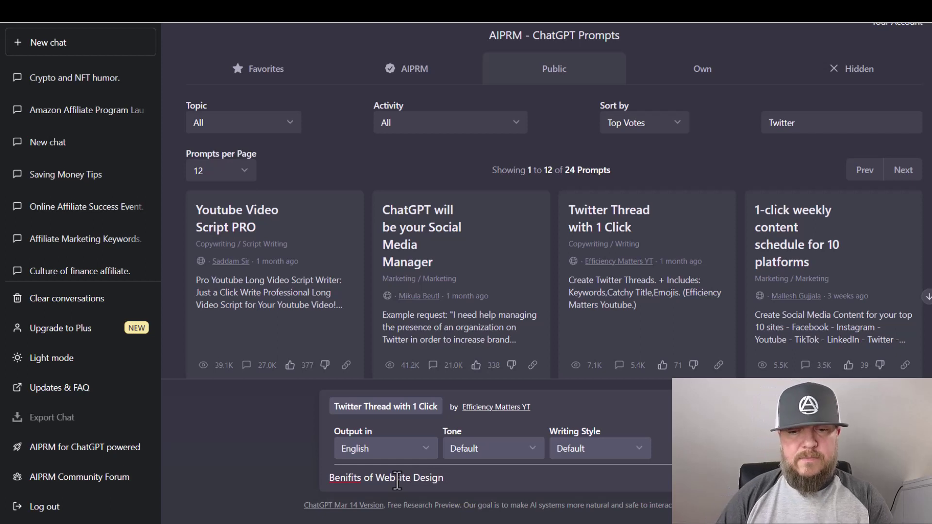
right_click(339, 475)
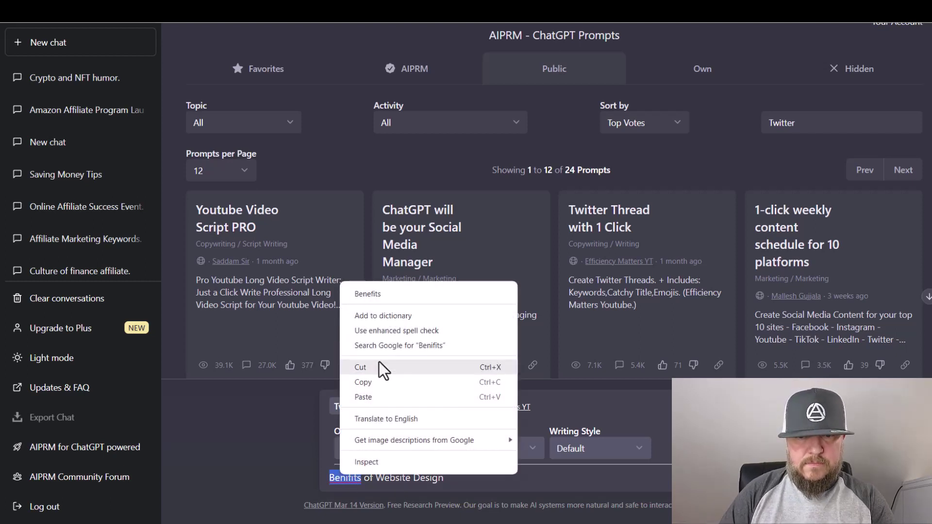
click(377, 295)
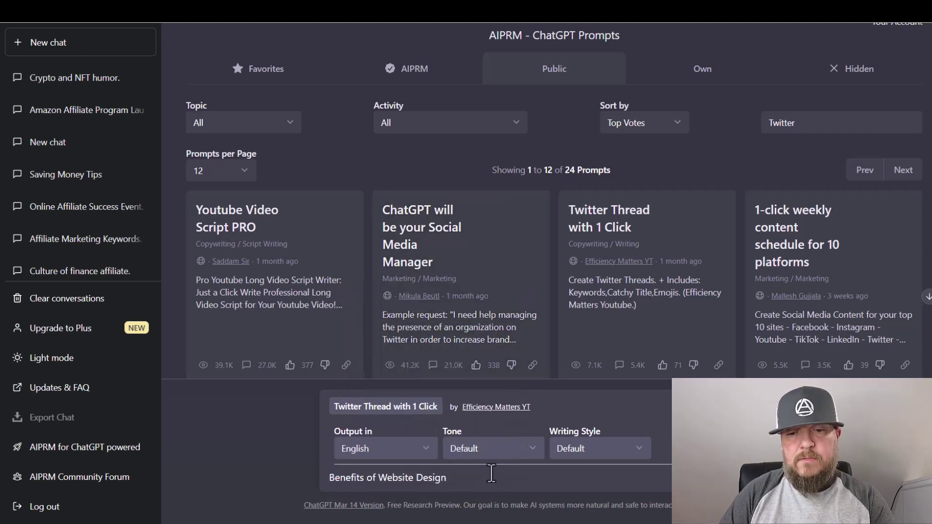
click(477, 478)
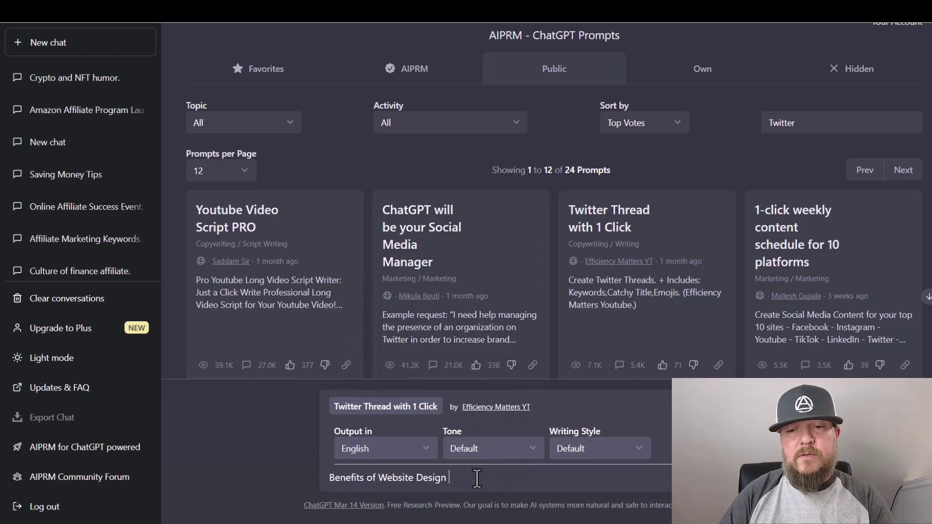
key(Return)
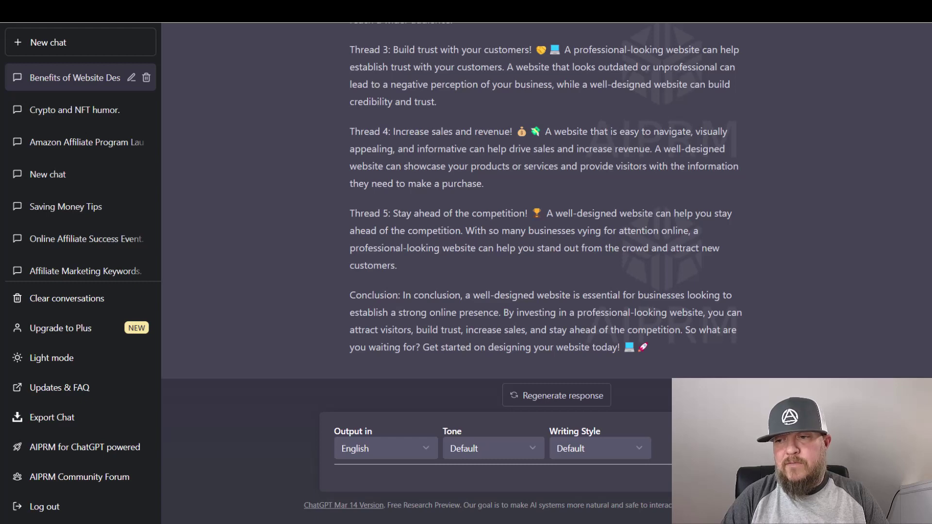
scroll(548, 199, up, 6)
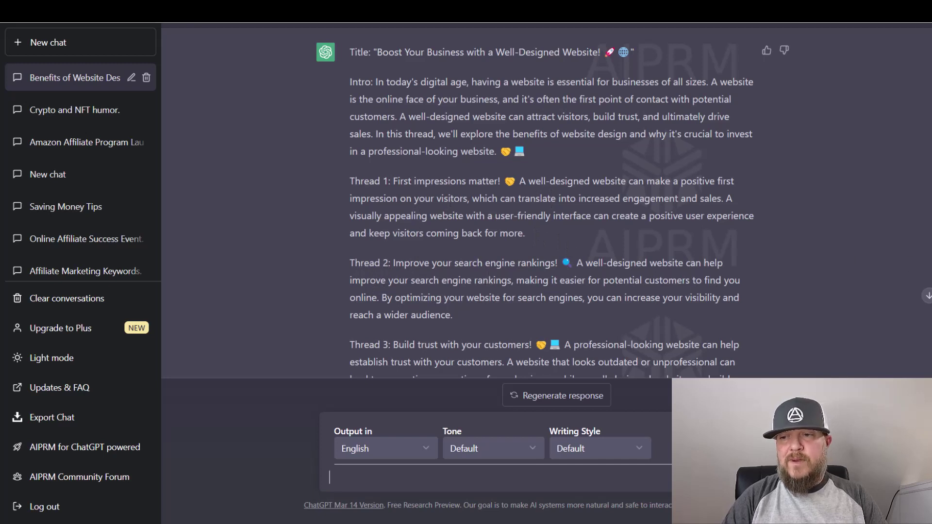
scroll(547, 201, down, 4)
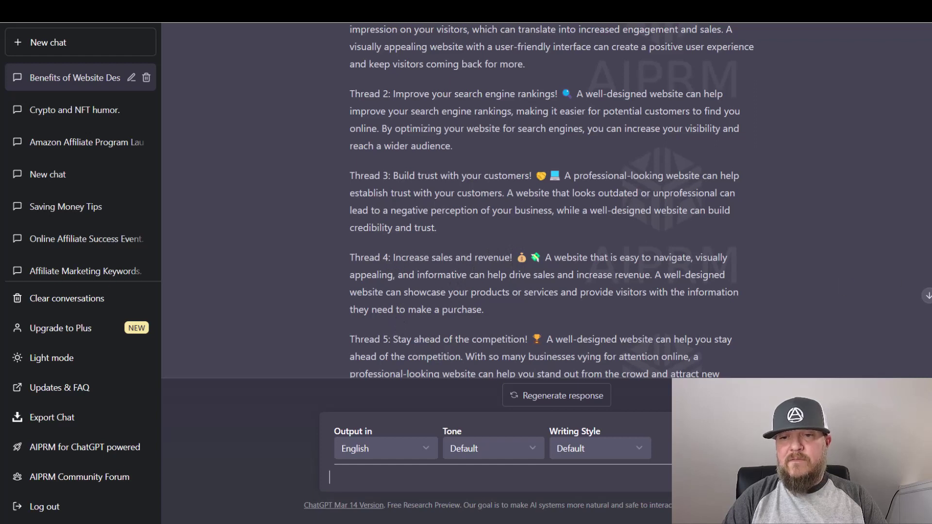
scroll(552, 201, down, 3)
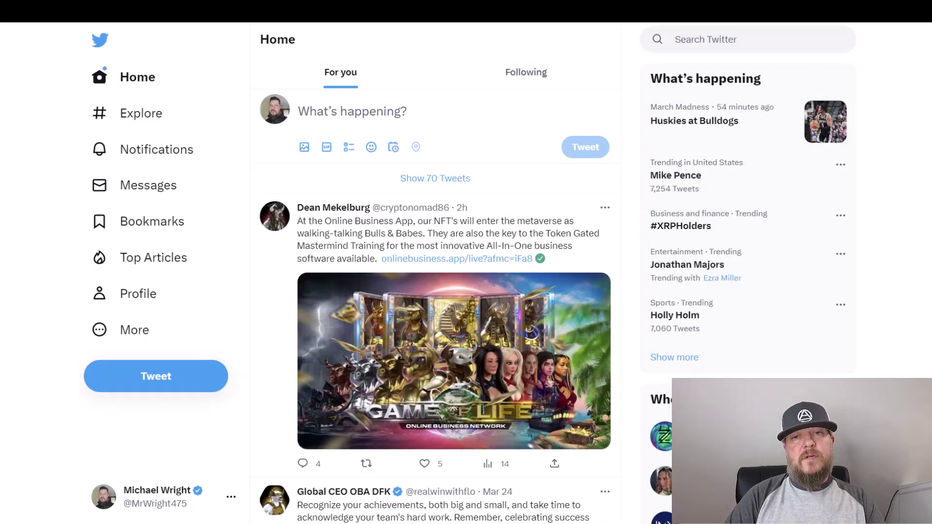
Step: Copy the title "Boost Your Business with a Well-Designed Website!" with its emojis into a new tweet on Twitter and add line breaks below it
click(325, 118)
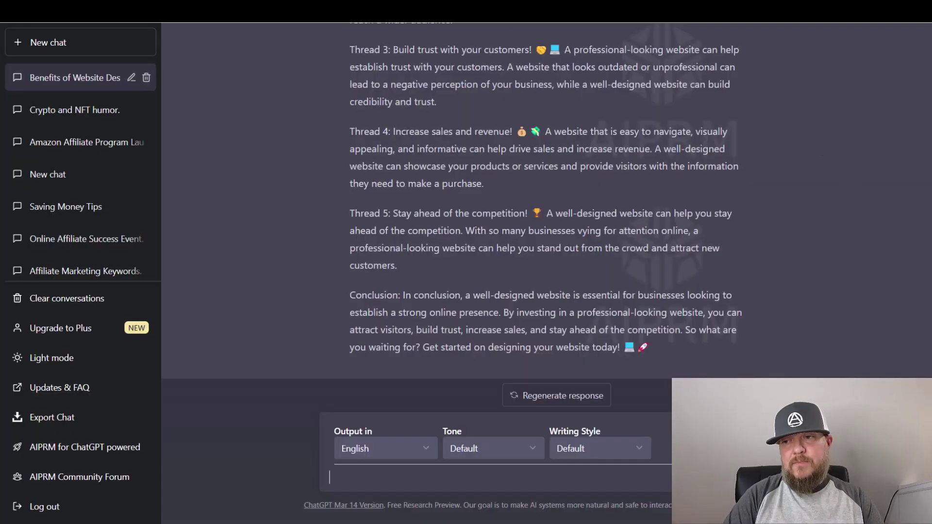
scroll(552, 201, up, 8)
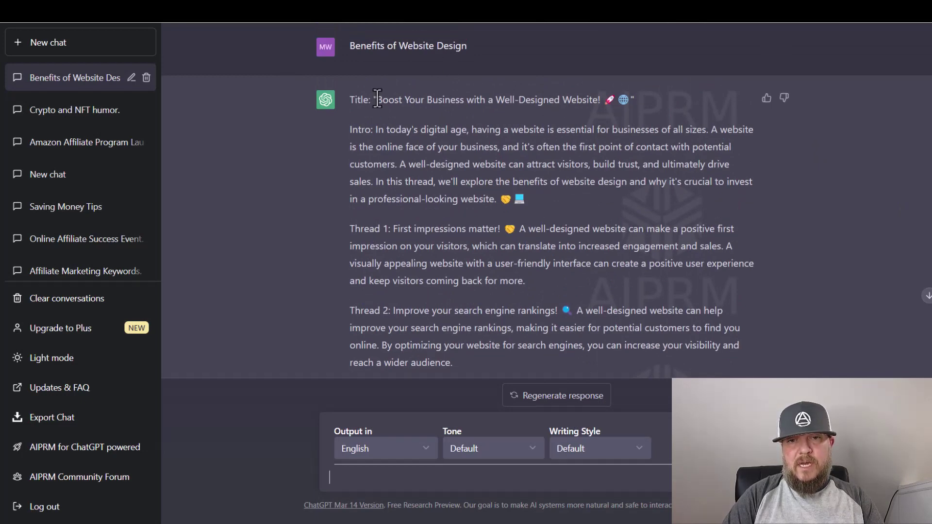
drag(378, 99, 629, 102)
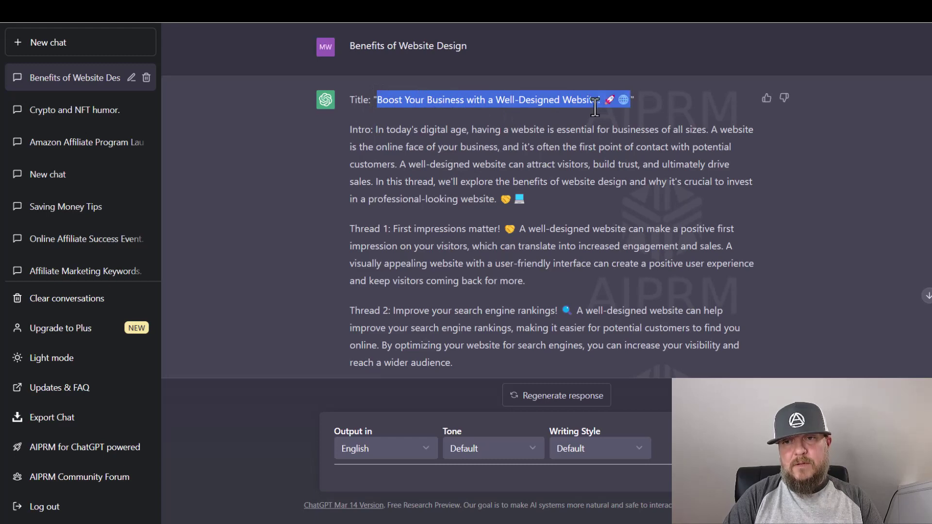
right_click(584, 106)
click(611, 119)
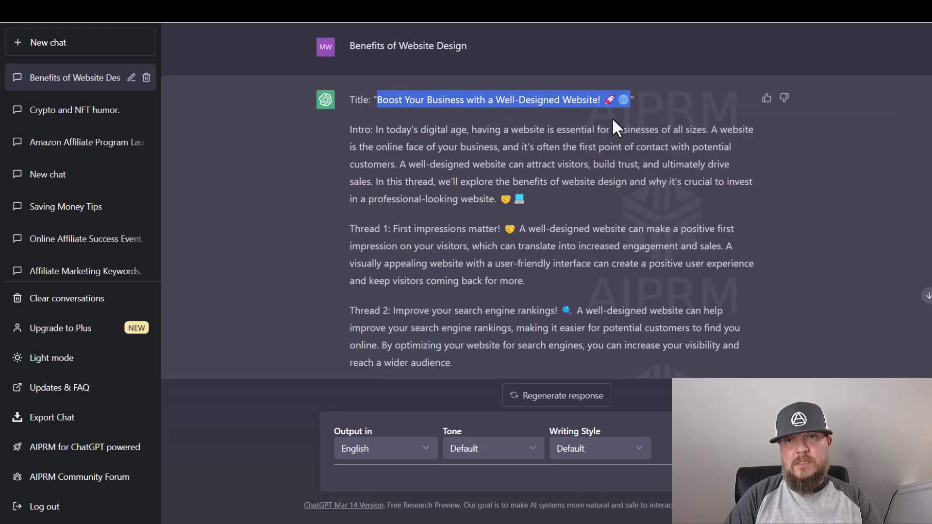
key(ctrl+Tab)
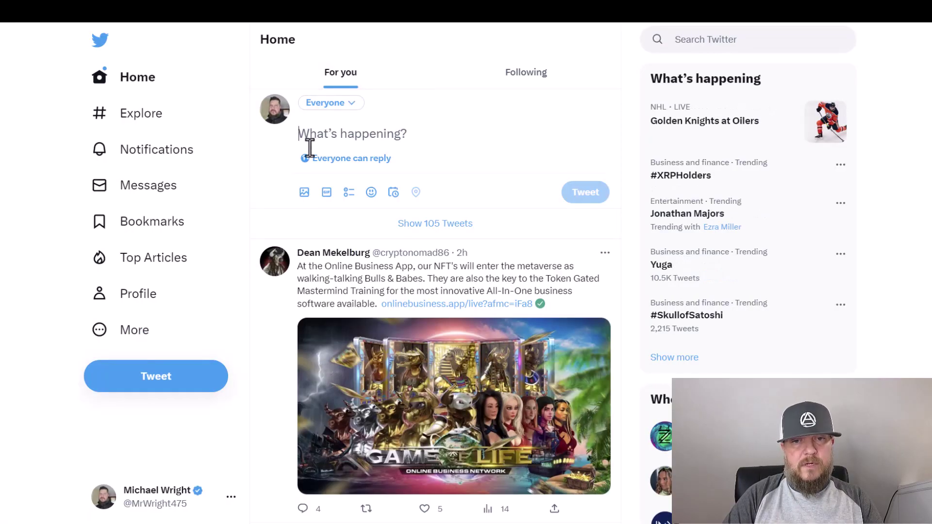
right_click(304, 132)
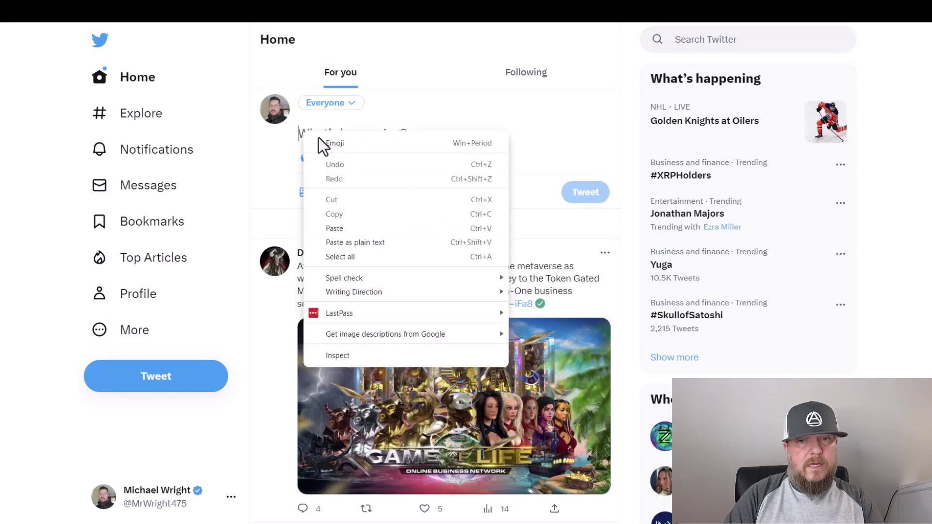
click(339, 225)
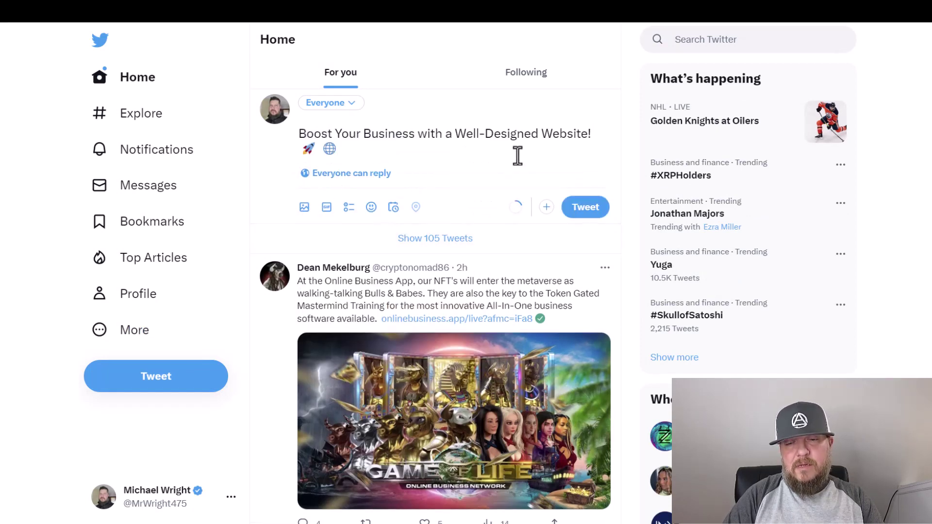
key(Return)
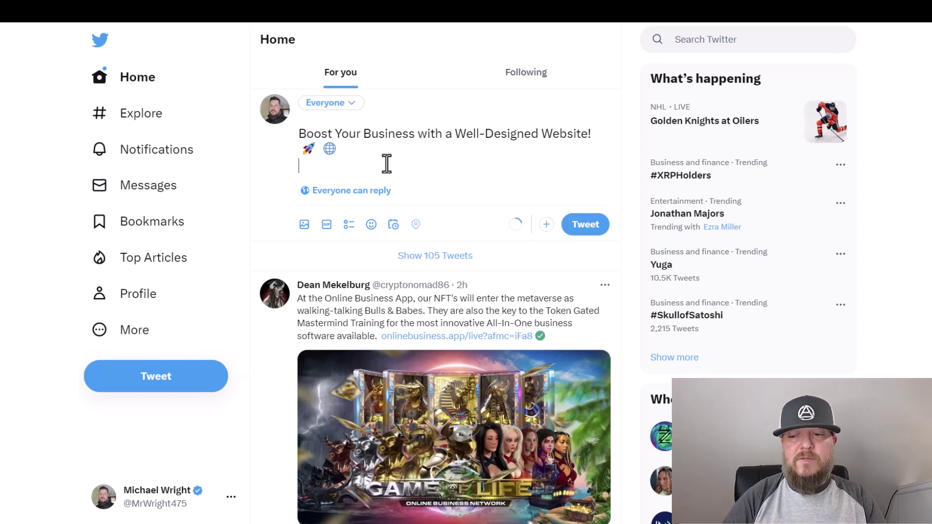
key(Return)
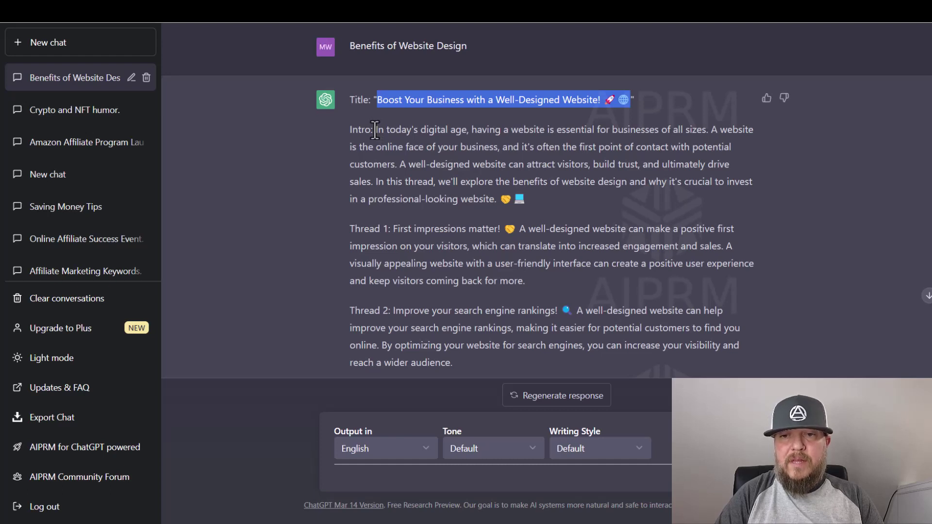
Step: Copy the intro paragraph beginning "In today's digital age" from the ChatGPT response into the tweet on Twitter, below the title
drag(375, 130, 552, 199)
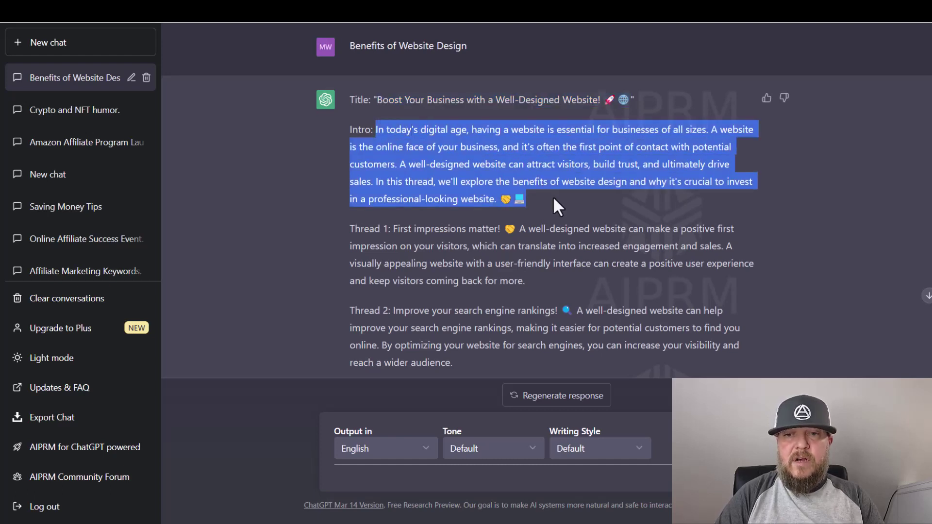
right_click(500, 153)
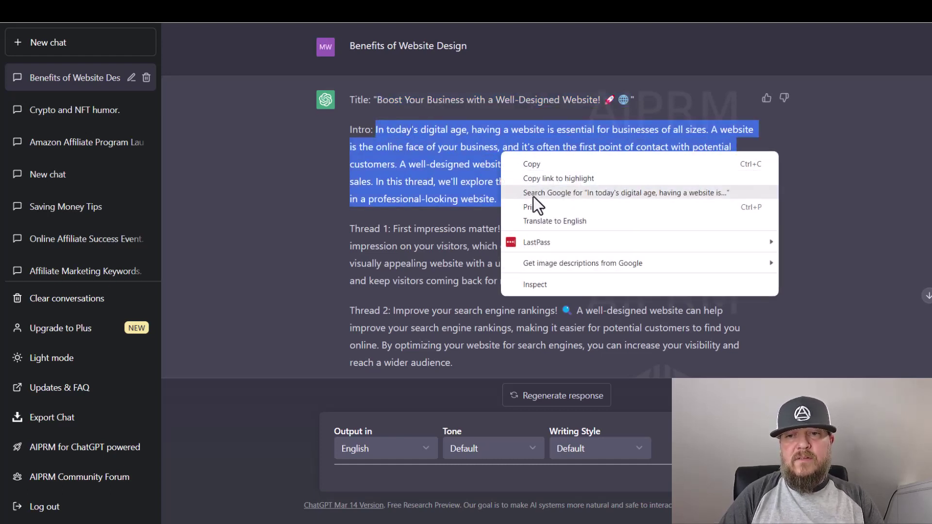
click(537, 166)
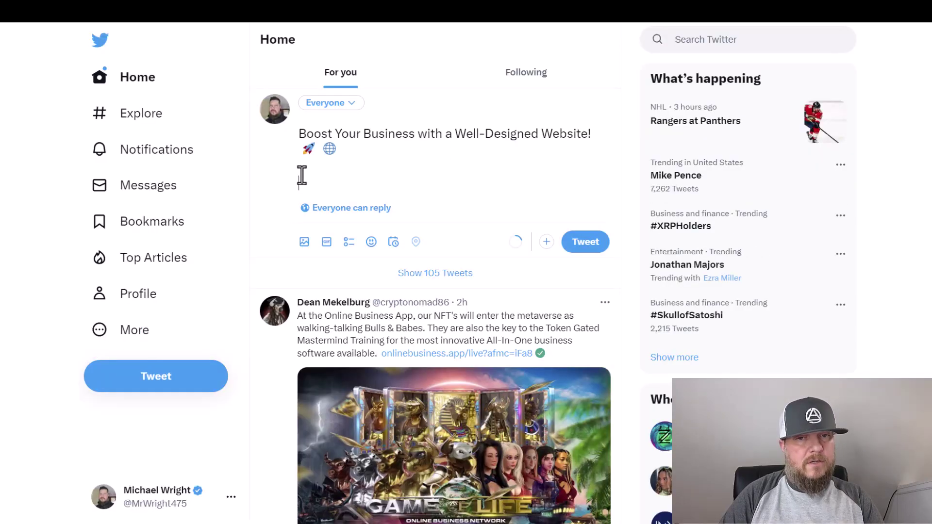
right_click(309, 178)
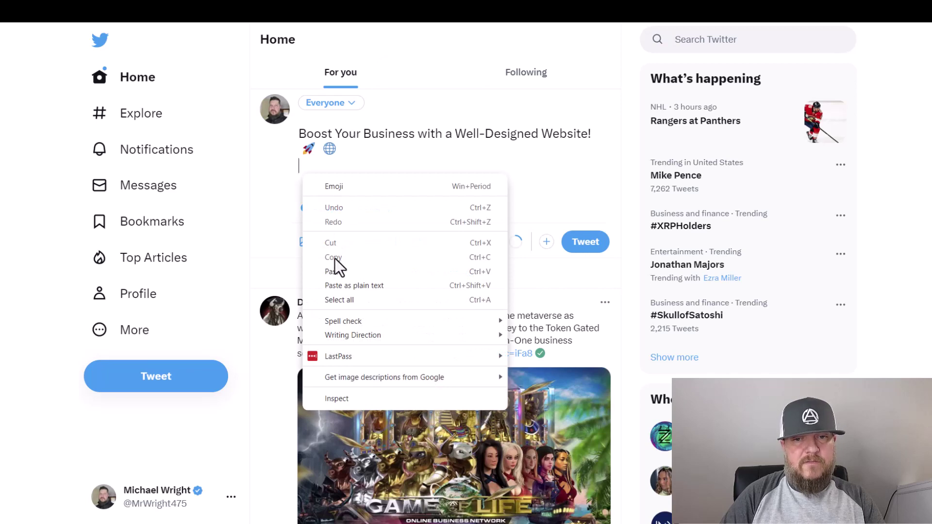
click(333, 273)
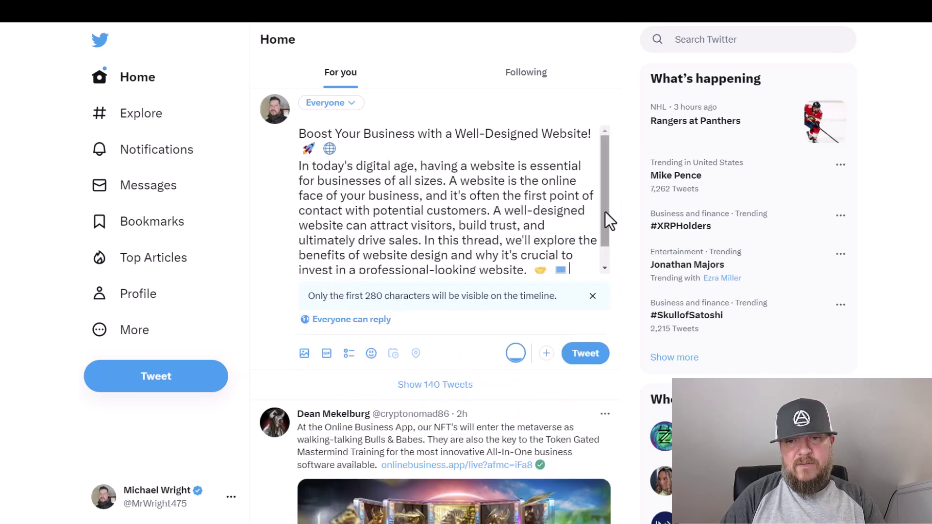
drag(603, 217, 605, 270)
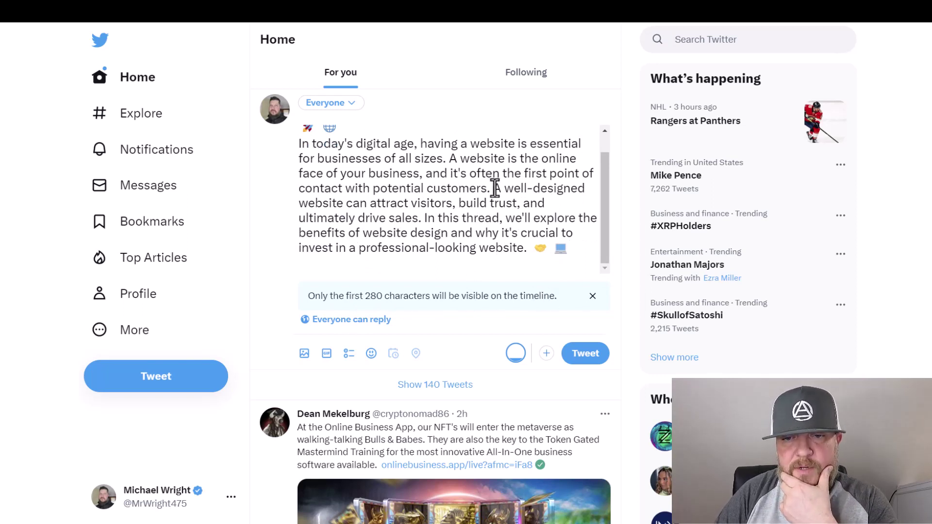
drag(494, 188, 561, 249)
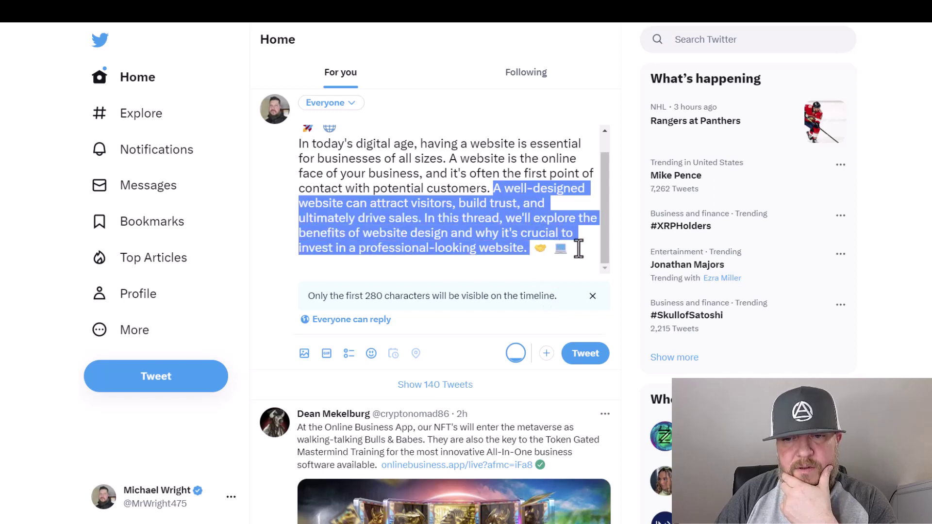
right_click(533, 224)
click(551, 268)
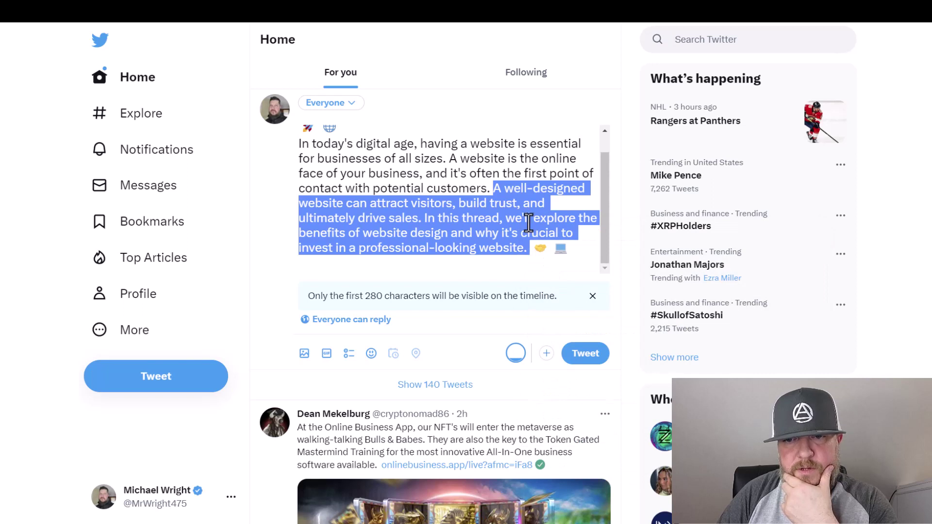
key(ctrl+End)
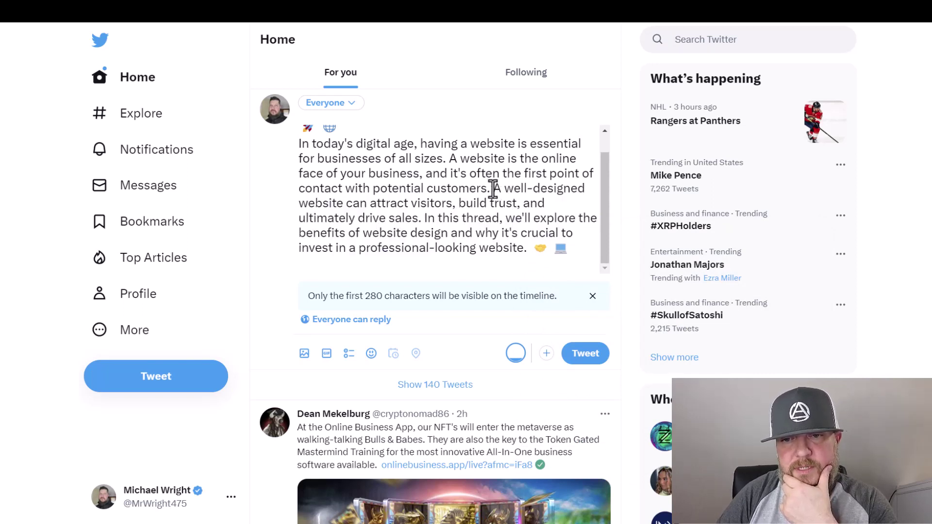
Step: Move the text from "A well-designed website can attract visitors" to the end out of the first tweet into a second tweet of the thread
drag(493, 188, 530, 258)
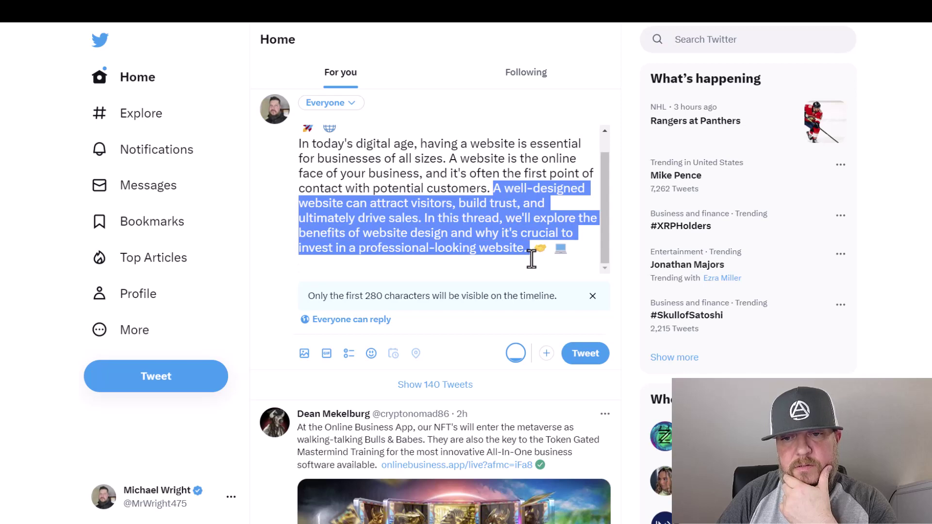
right_click(503, 220)
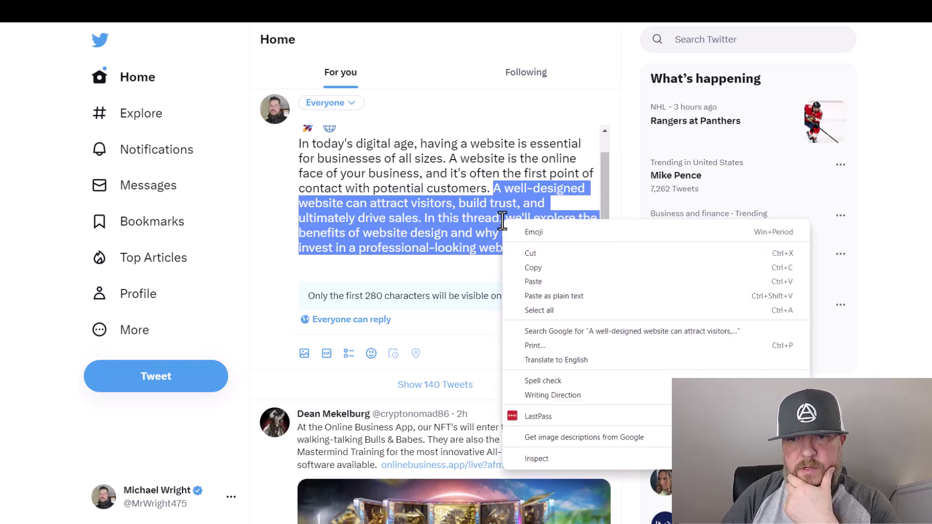
click(534, 255)
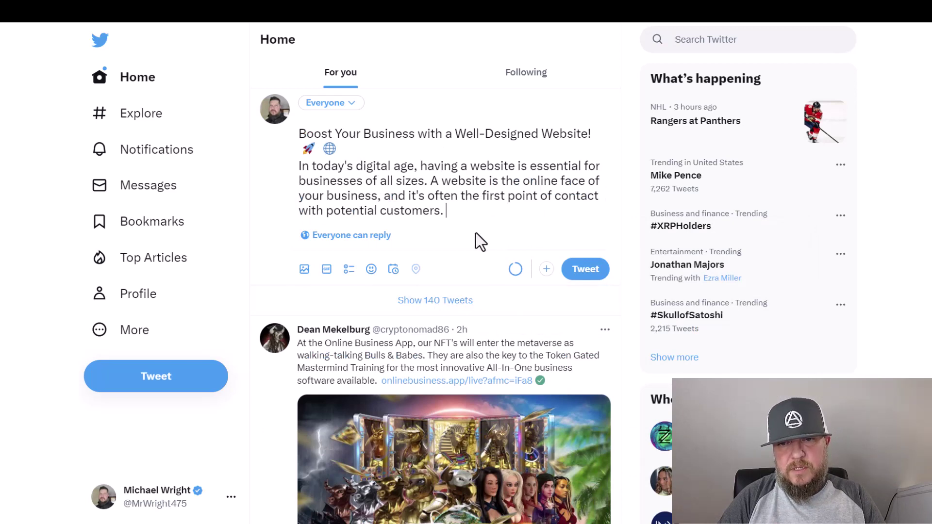
click(546, 271)
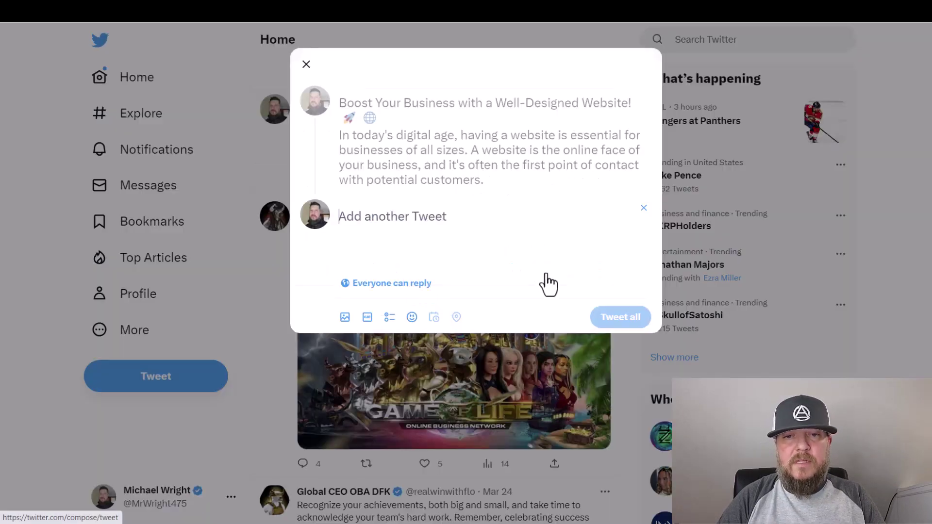
right_click(351, 218)
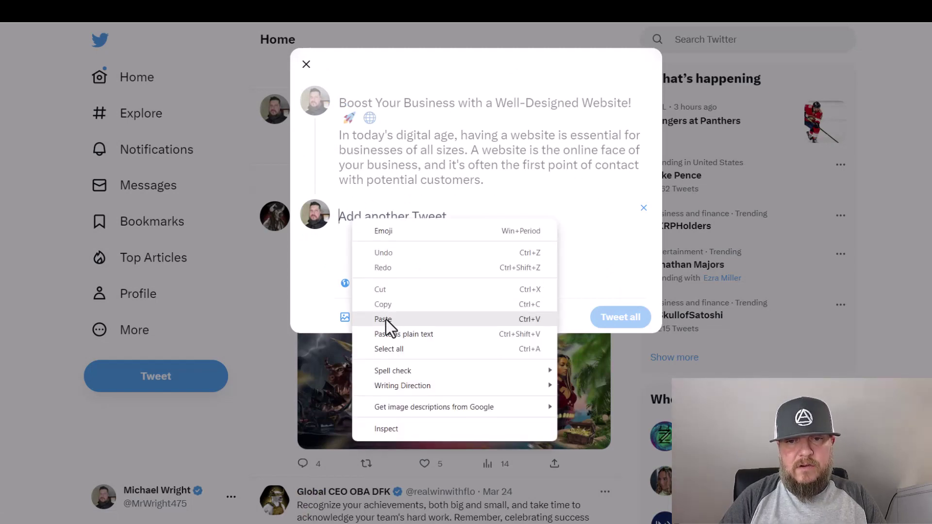
click(386, 319)
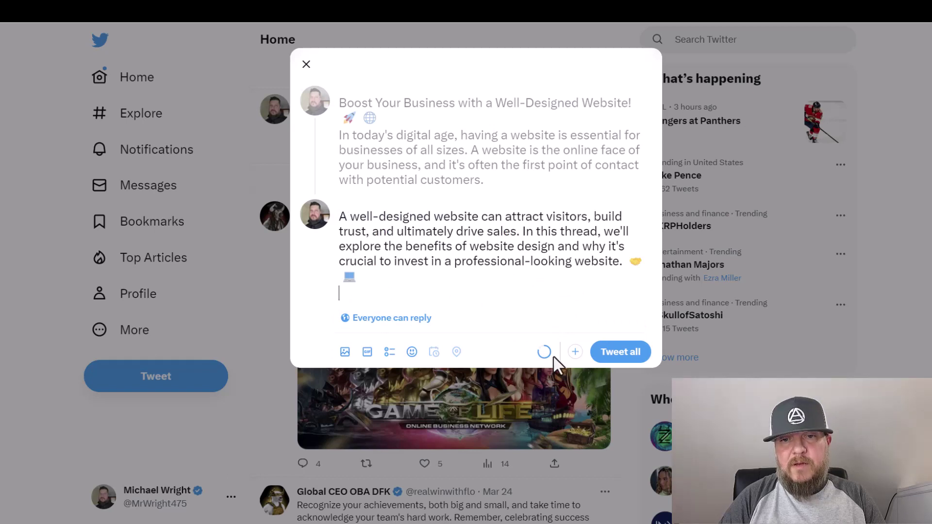
Step: Add a third tweet and fill it with the Thread 1 text from ChatGPT, starting at "First impressions matter!" without its label
click(574, 355)
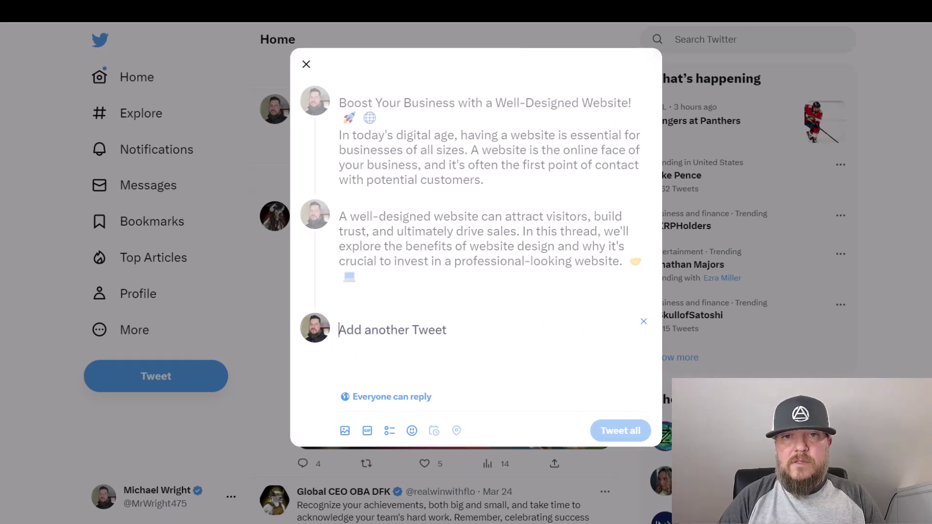
key(ctrl+Tab)
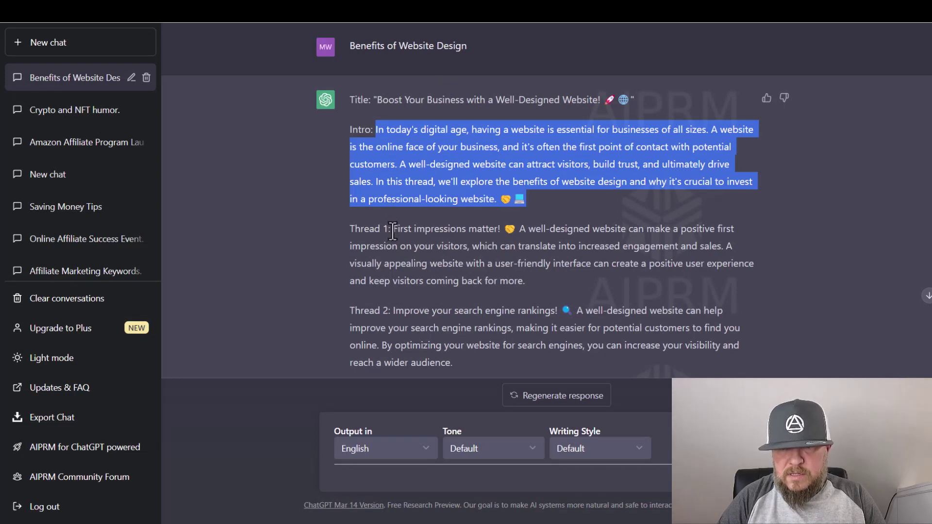
drag(393, 228, 547, 281)
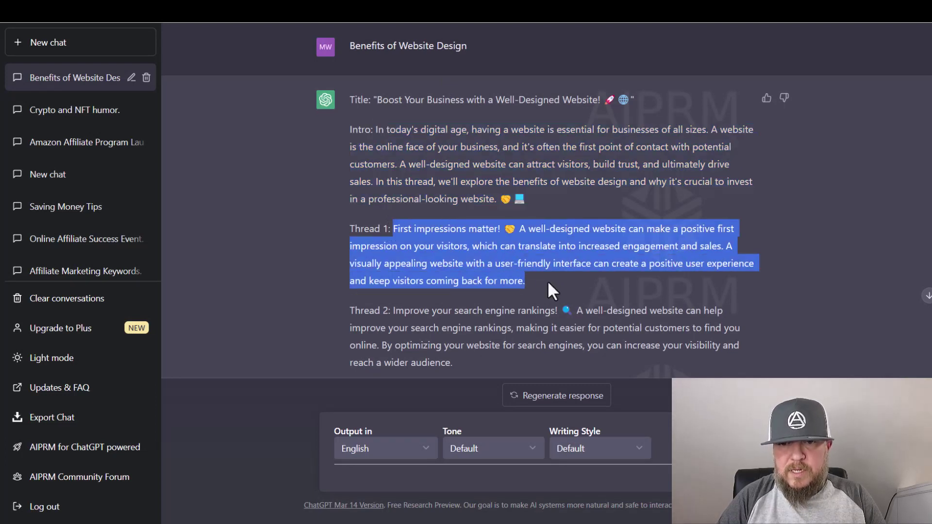
right_click(516, 240)
click(548, 254)
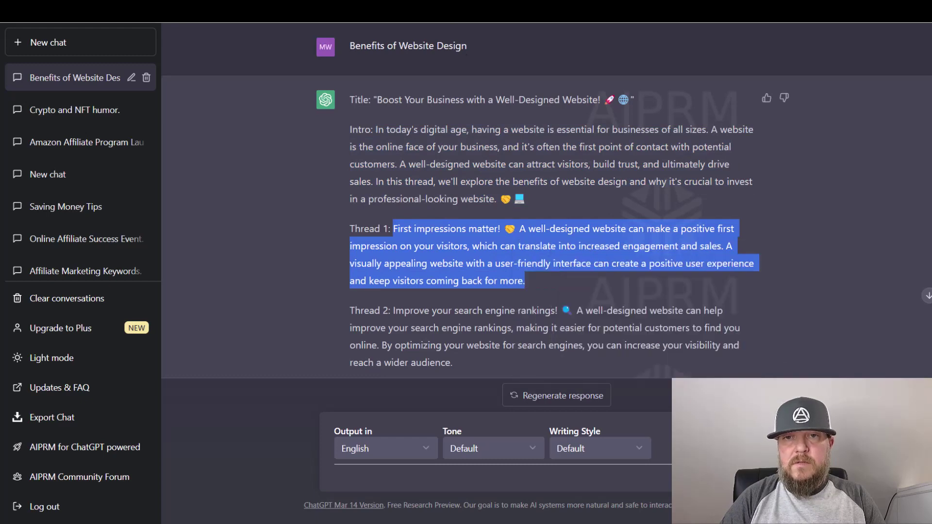
key(alt+Tab)
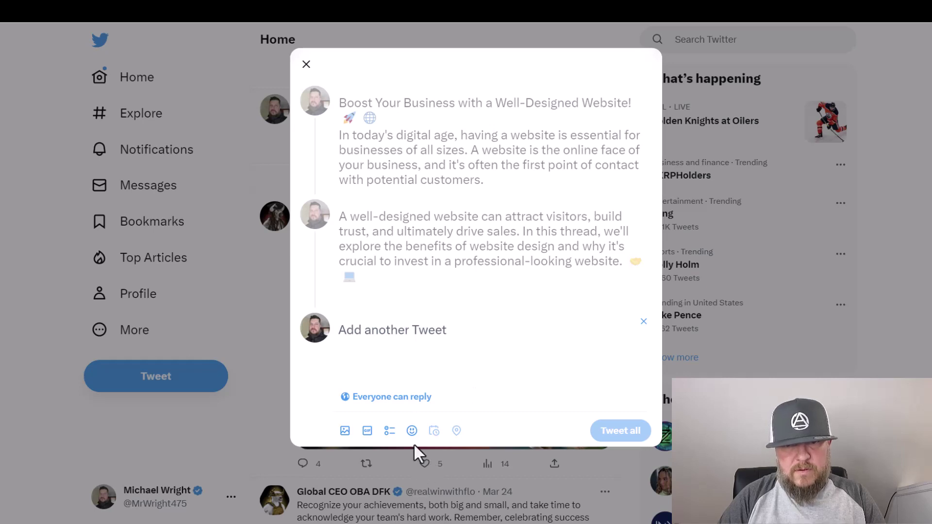
right_click(352, 330)
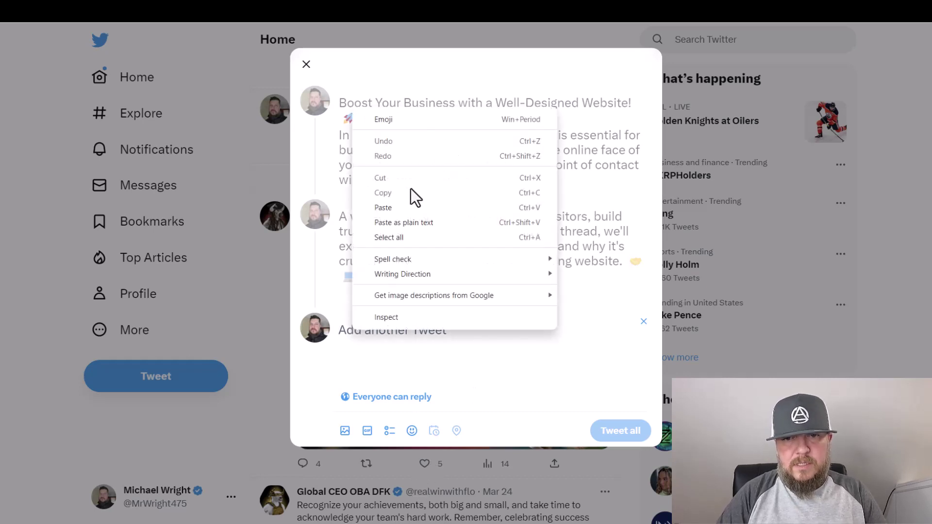
click(391, 208)
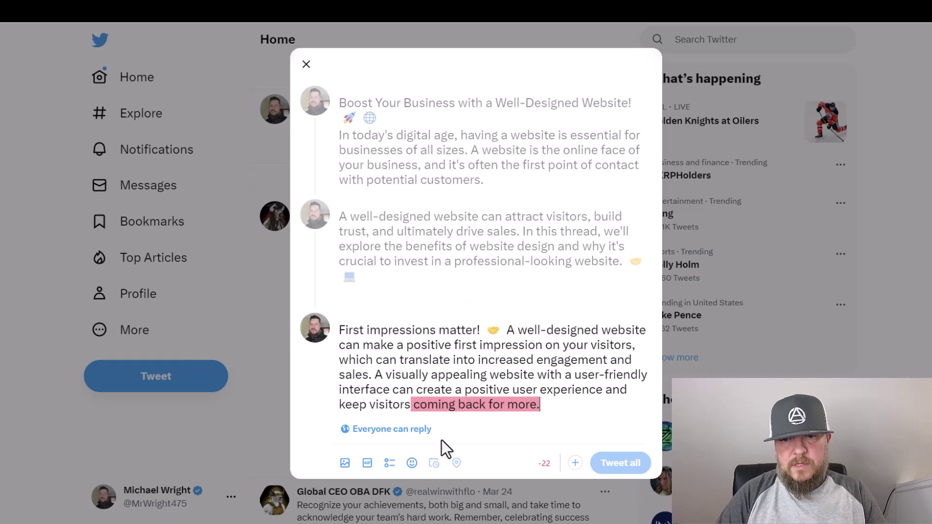
Step: Add a fourth tweet and copy the Thread 2 text "Improve your search engine rankings!" from ChatGPT into it, without its label
click(575, 463)
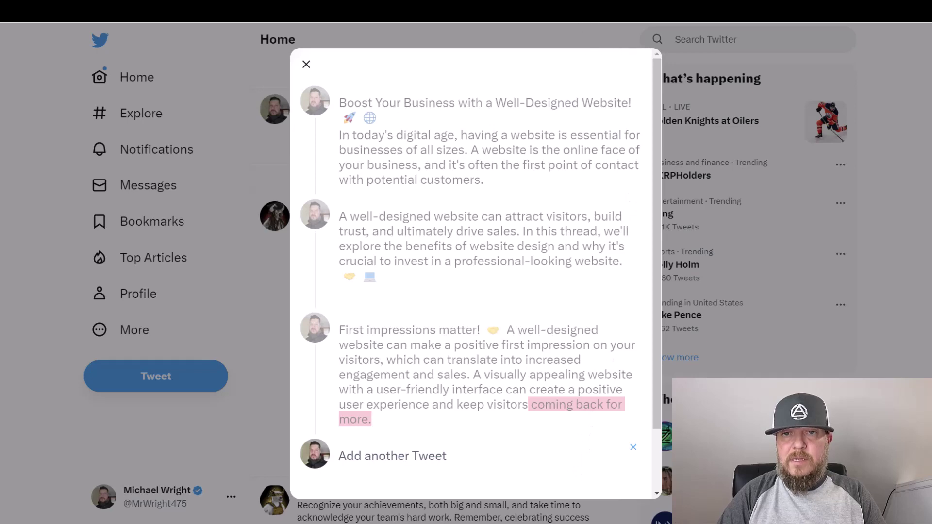
key(alt+Tab)
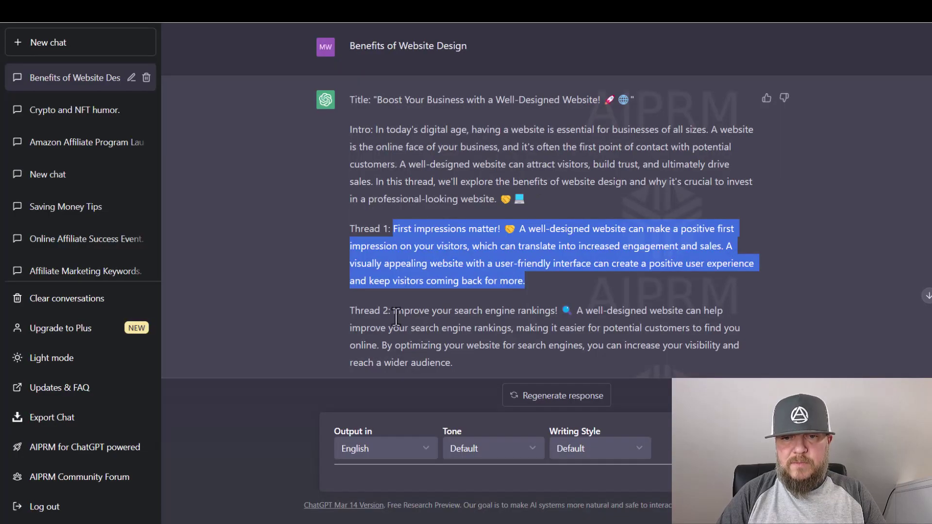
drag(392, 311, 557, 362)
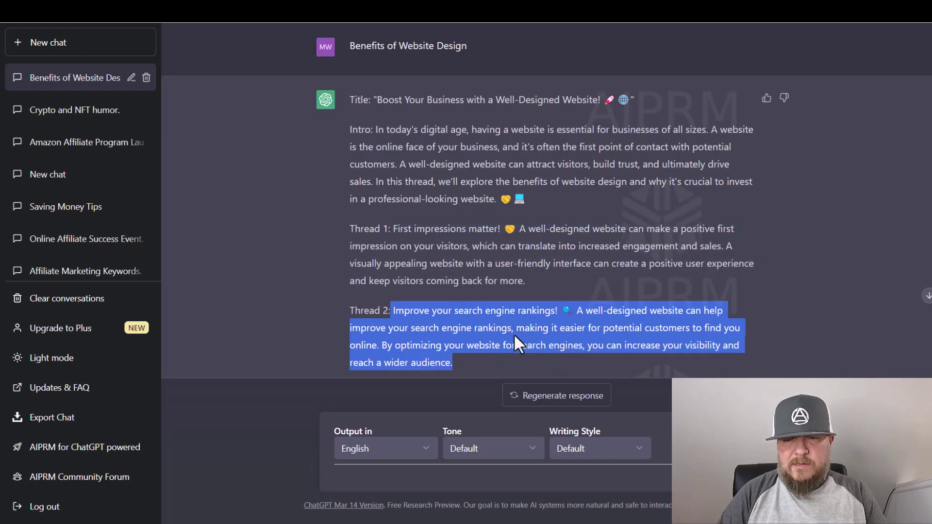
right_click(515, 337)
click(544, 348)
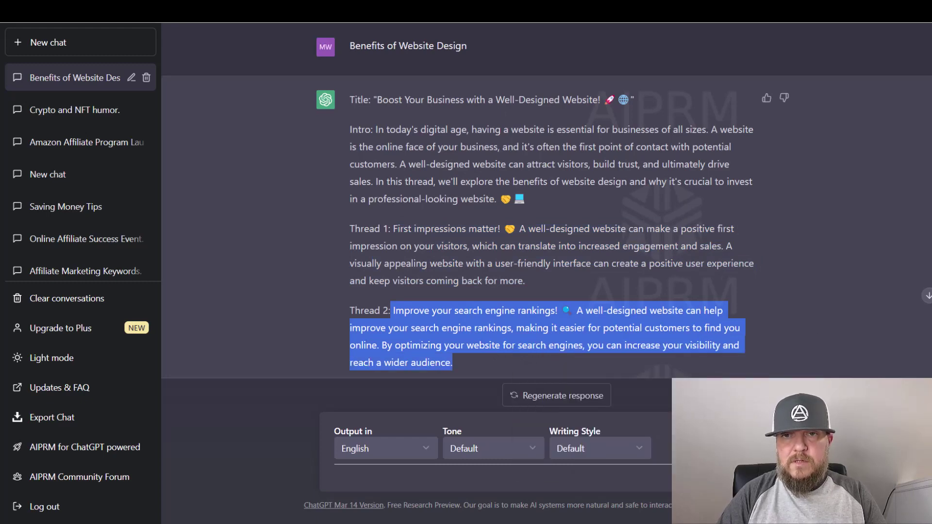
key(ctrl+Tab)
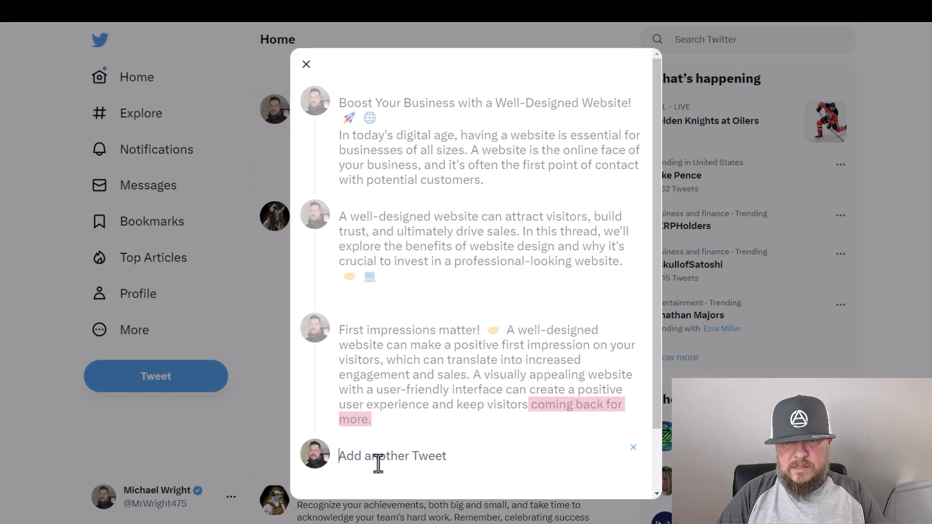
right_click(361, 455)
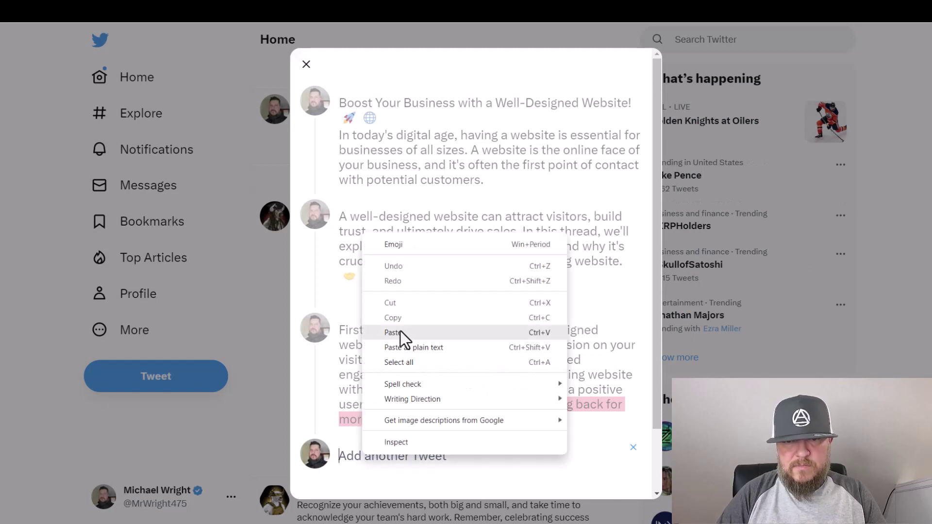